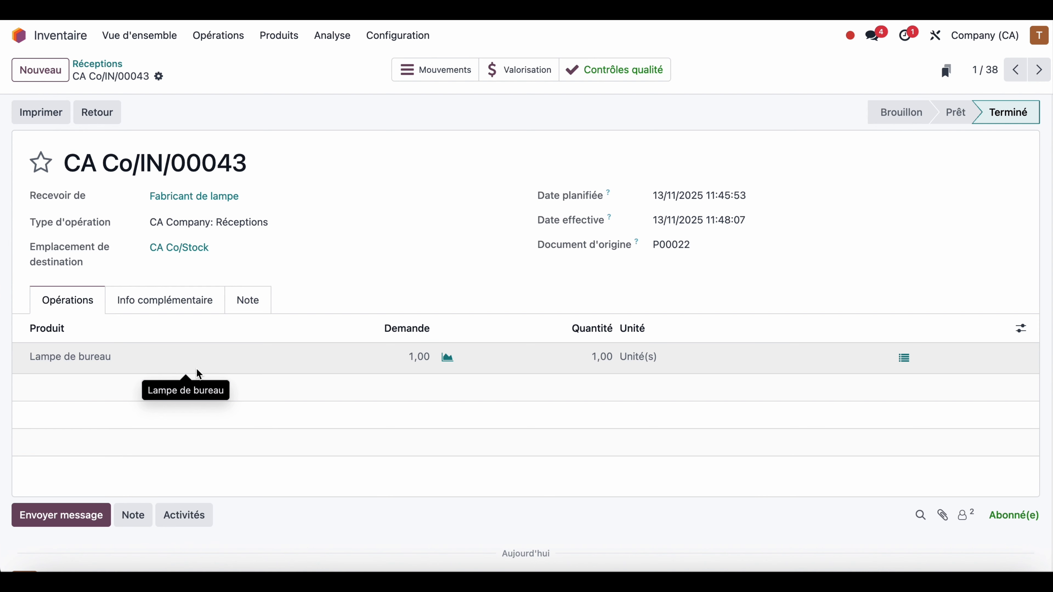
# Step: Start a new internal transfer from CA Co/Stock with CA Co/Stock/Zone A as its destination location
pyautogui.click(195, 42)
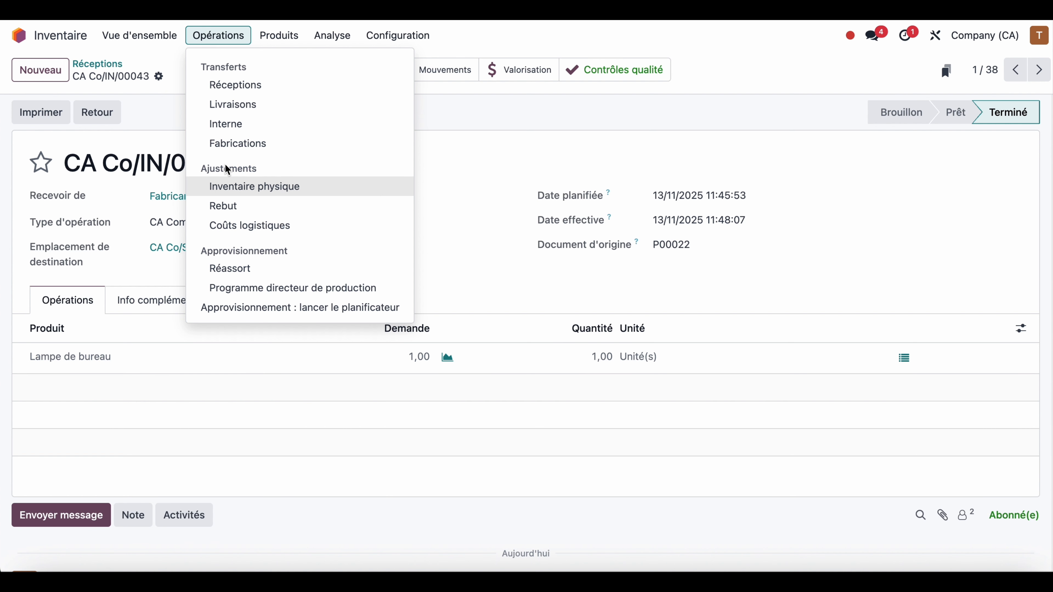
pyautogui.click(226, 130)
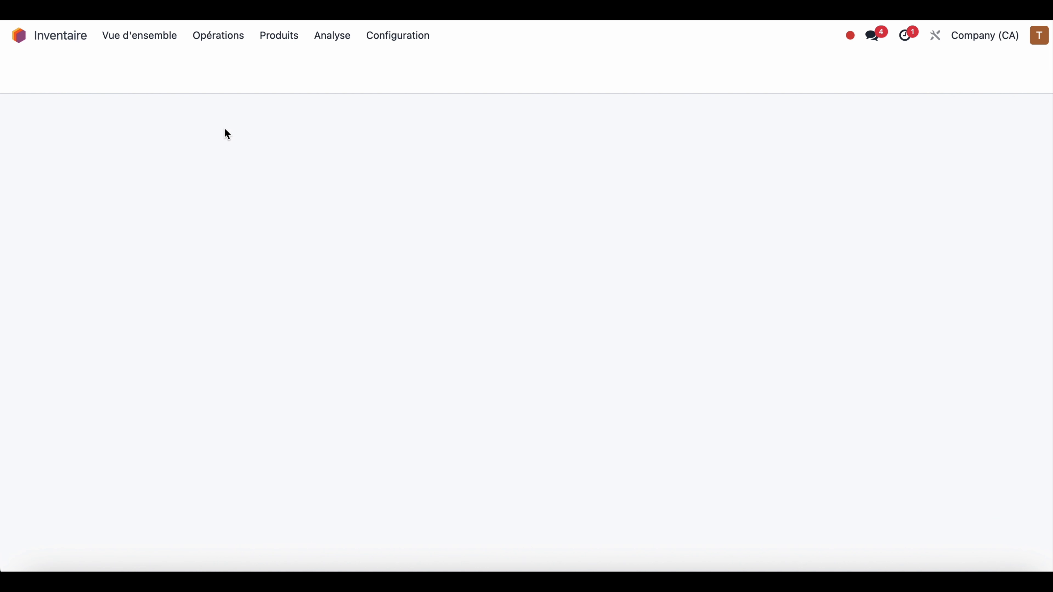
pyautogui.click(39, 69)
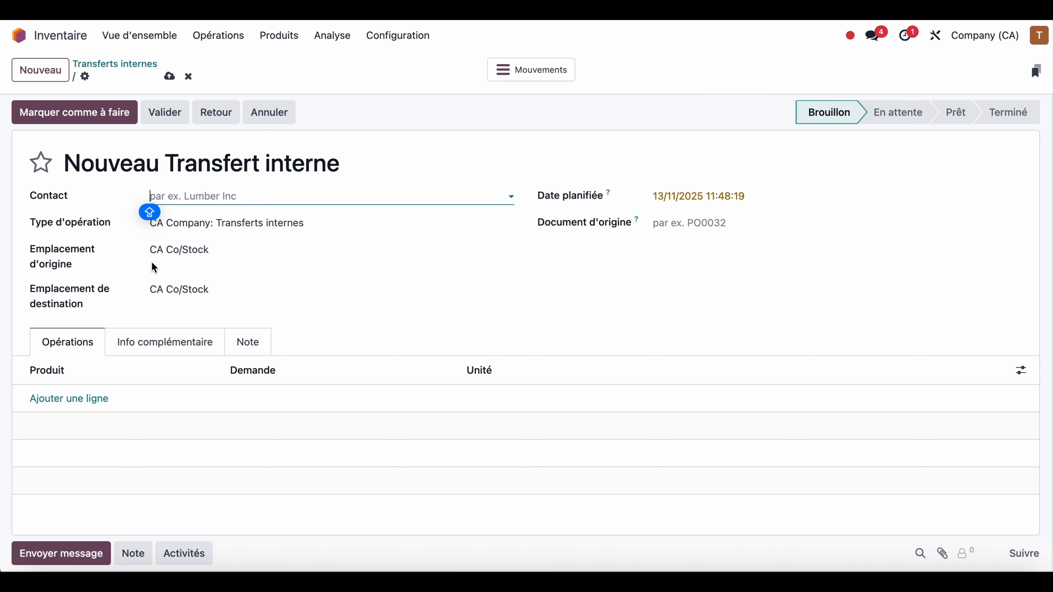
pyautogui.click(205, 290)
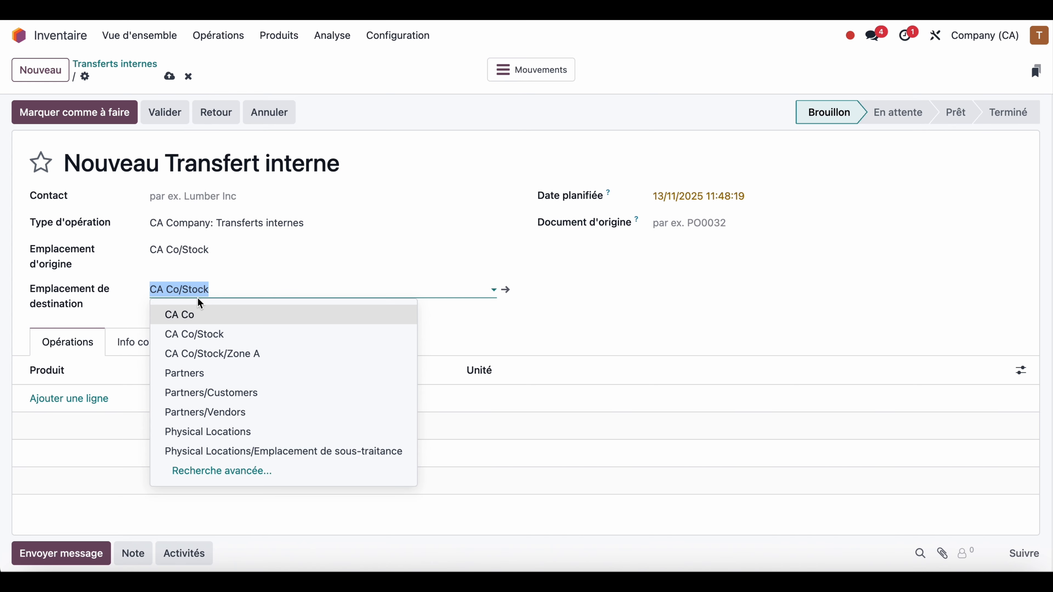
pyautogui.click(221, 354)
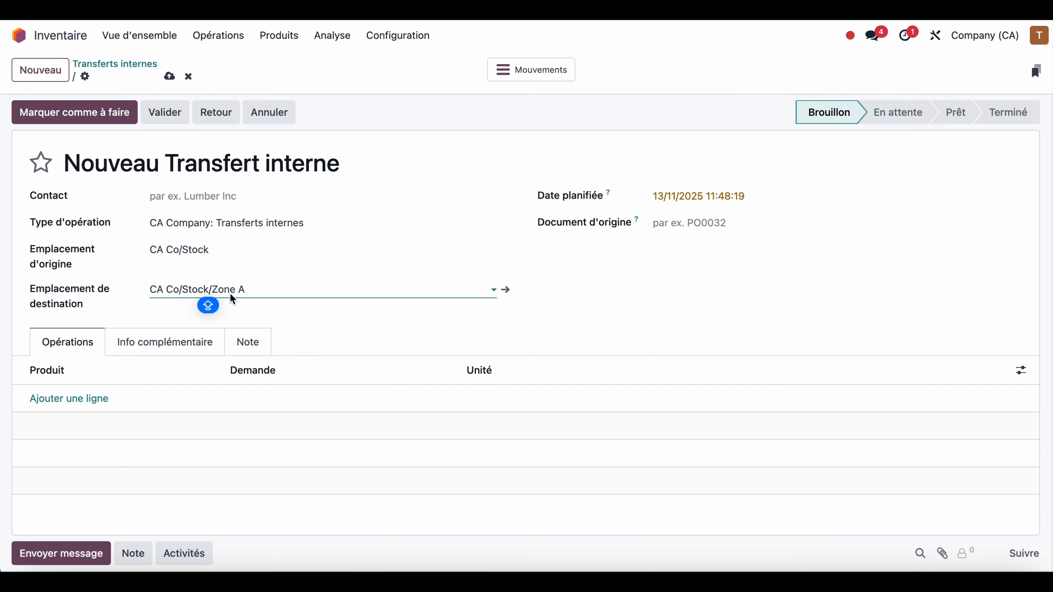
# Step: Open the completed delivery of the Salle à manger de luxe from the Livraisons list and check its operation type
pyautogui.click(230, 38)
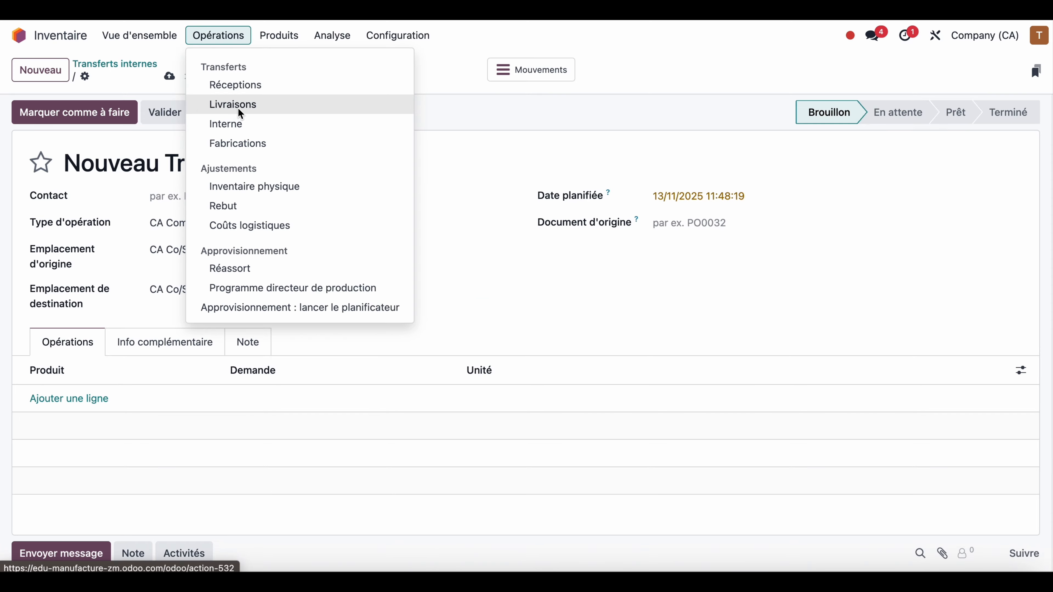
pyautogui.click(240, 109)
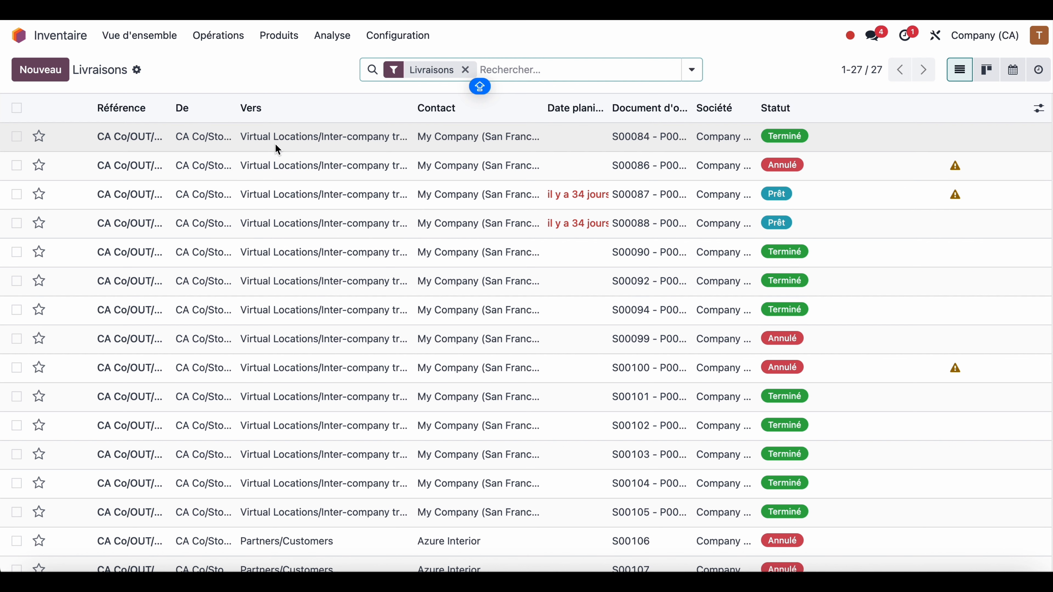
pyautogui.scroll(-7, 338, 348)
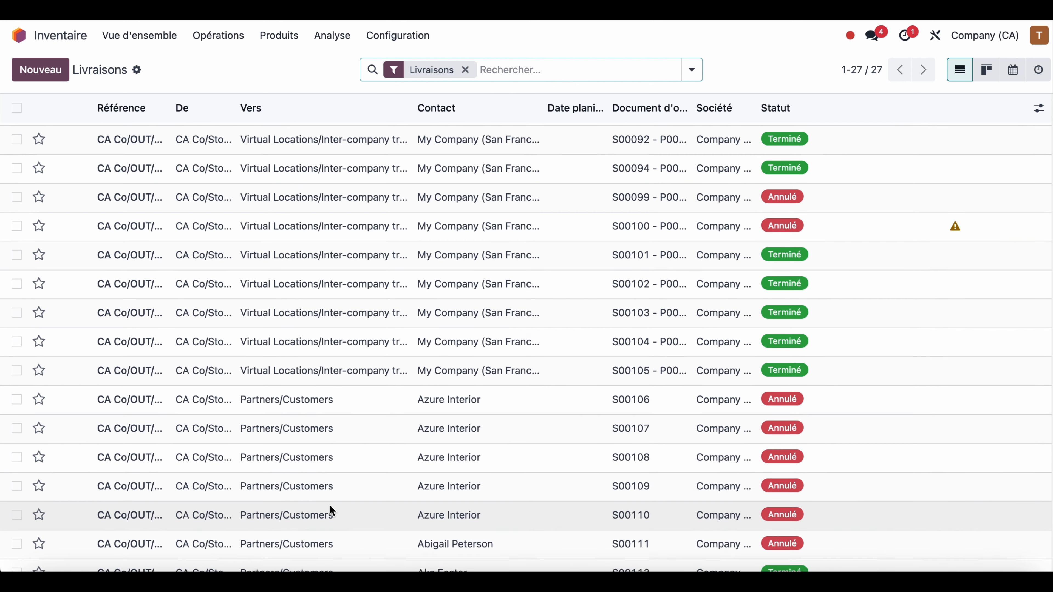
pyautogui.click(320, 440)
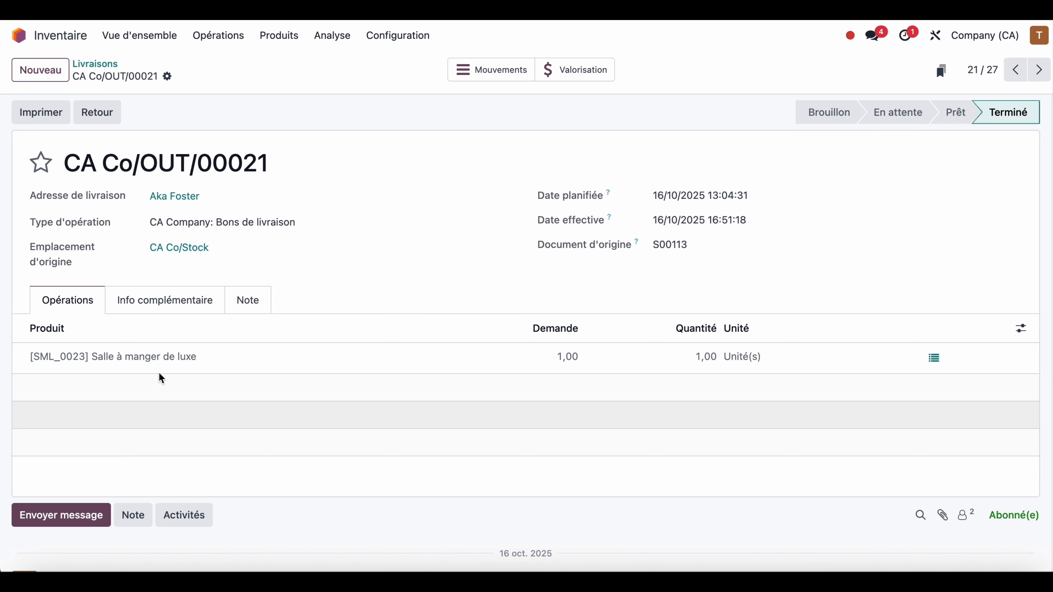
pyautogui.moveTo(166, 222); pyautogui.dragTo(296, 224)
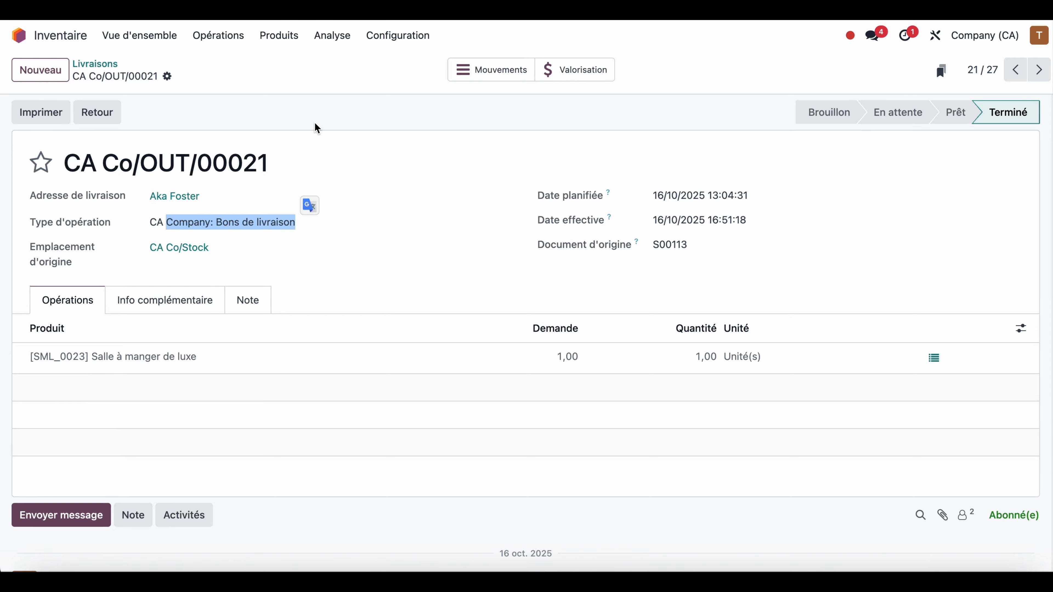
# Step: Set the CA Company warehouse's outgoing shipments to Choisir puis livrer (2 étapes) and save the warehouse
pyautogui.click(370, 39)
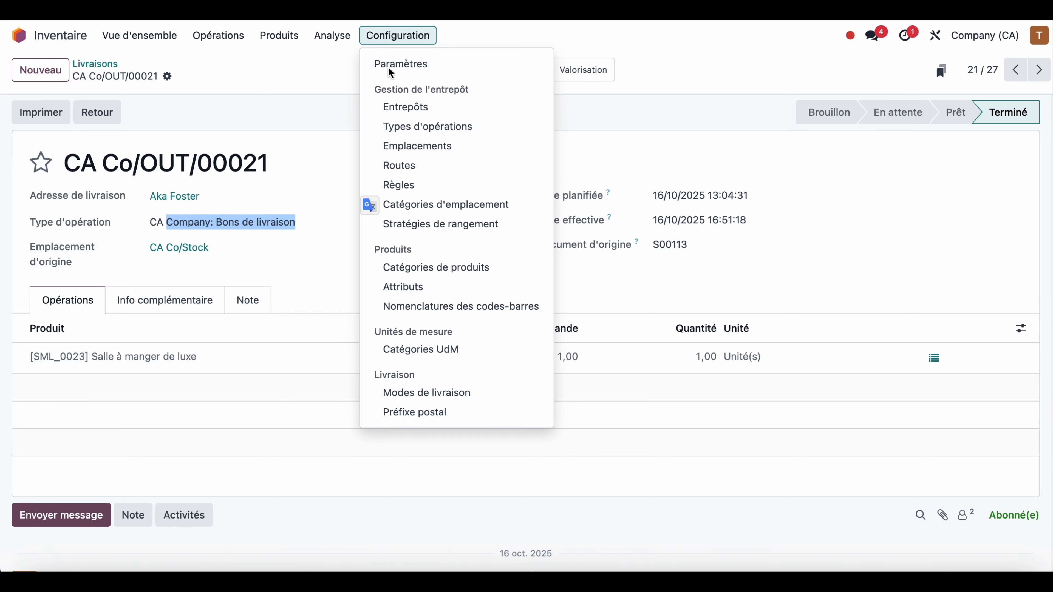
pyautogui.click(392, 112)
pyautogui.click(291, 137)
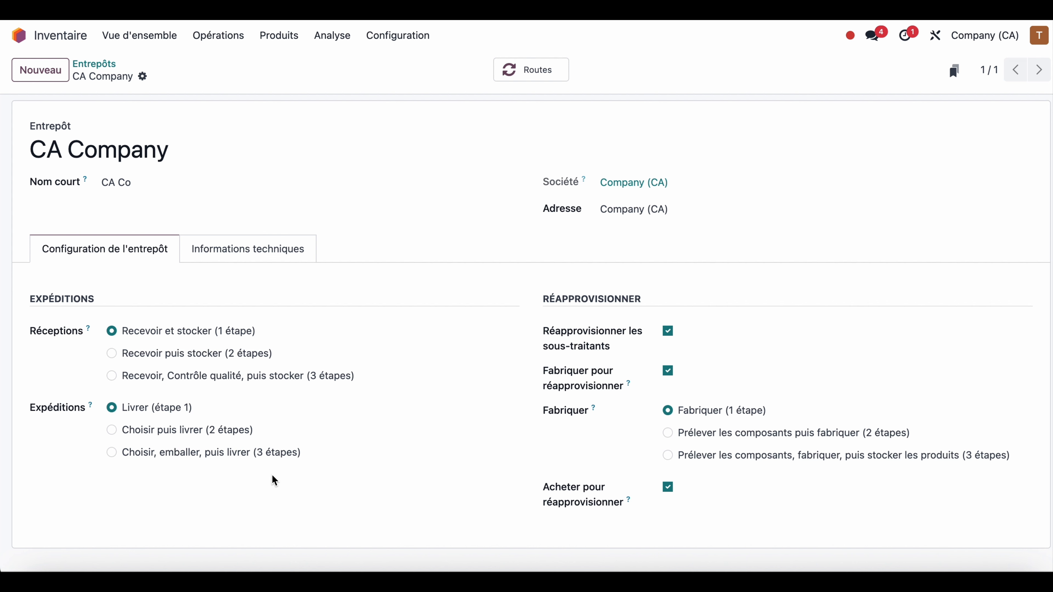
pyautogui.click(158, 436)
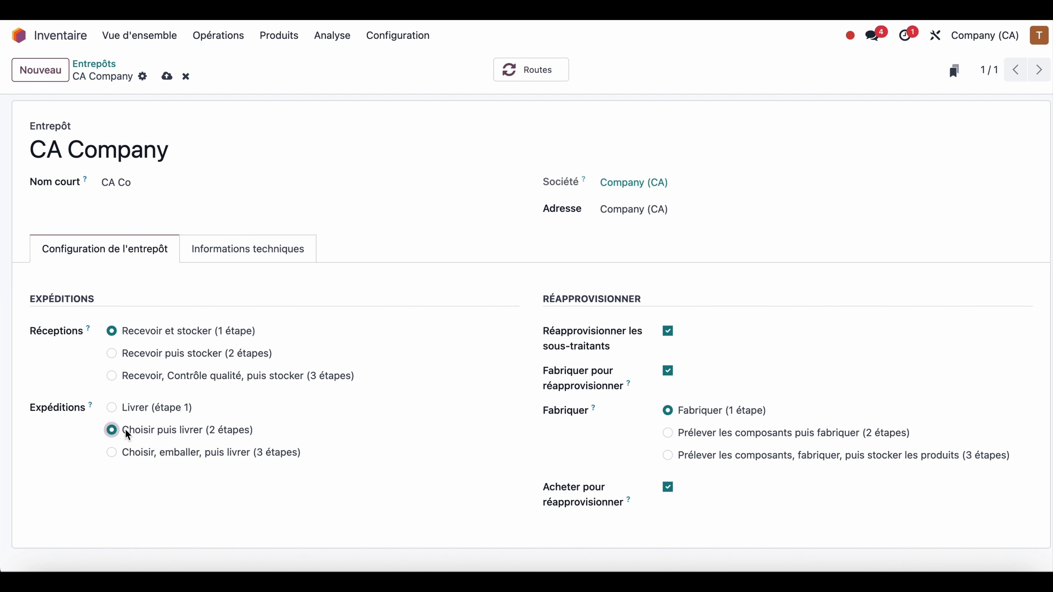
pyautogui.click(167, 76)
# Step: Switch to the Ventes app and start a new quotation with an existing contact as the customer
pyautogui.click(18, 36)
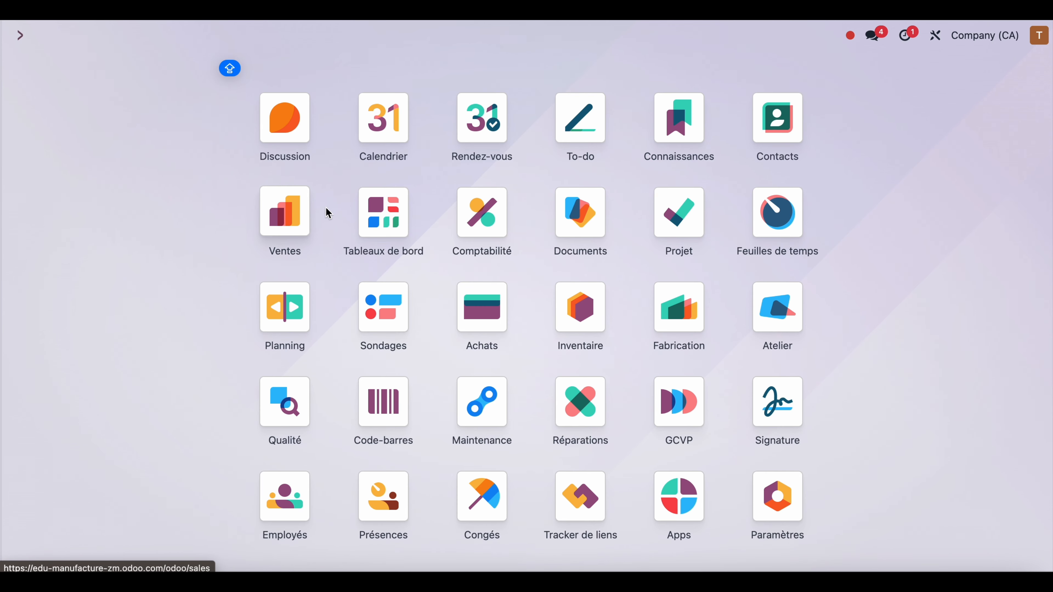
pyautogui.click(297, 209)
pyautogui.click(37, 70)
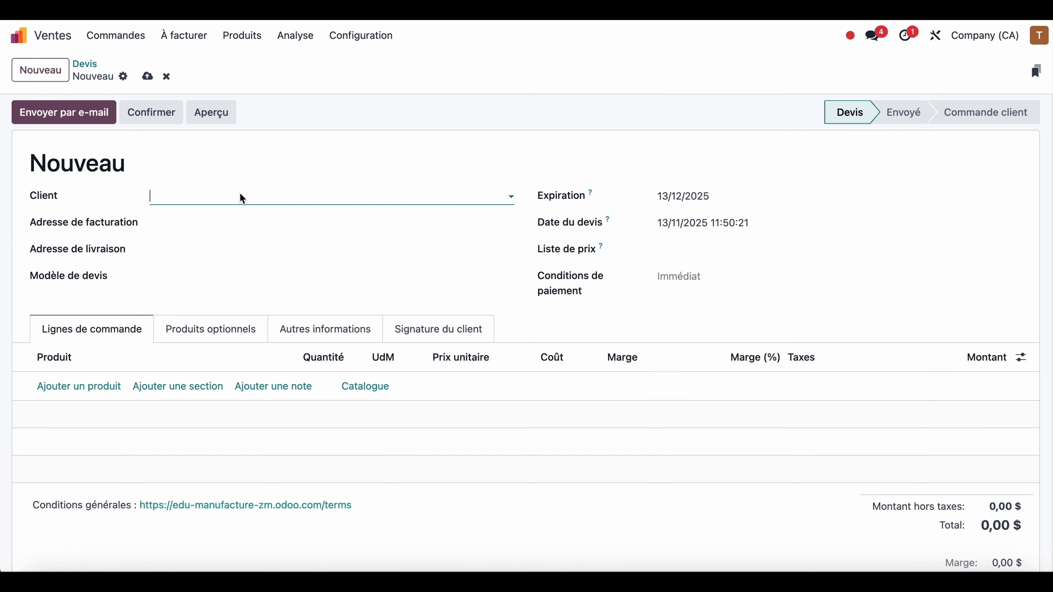
pyautogui.click(235, 196)
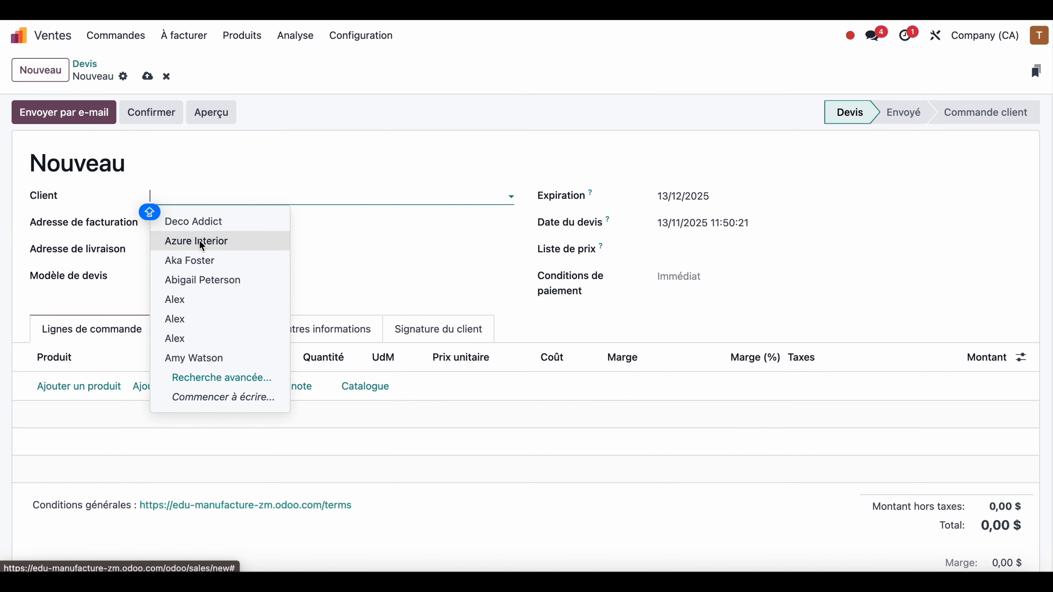
pyautogui.click(175, 277)
# Step: Add one Lampe de bureau to the quotation and confirm it as a sales order
pyautogui.click(102, 386)
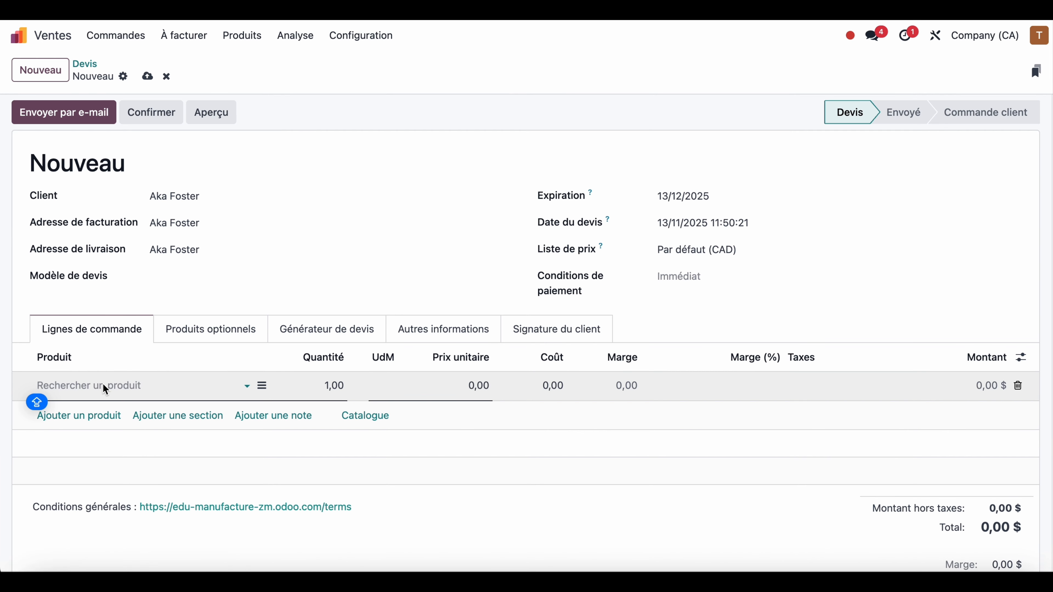
pyautogui.write('LAM')
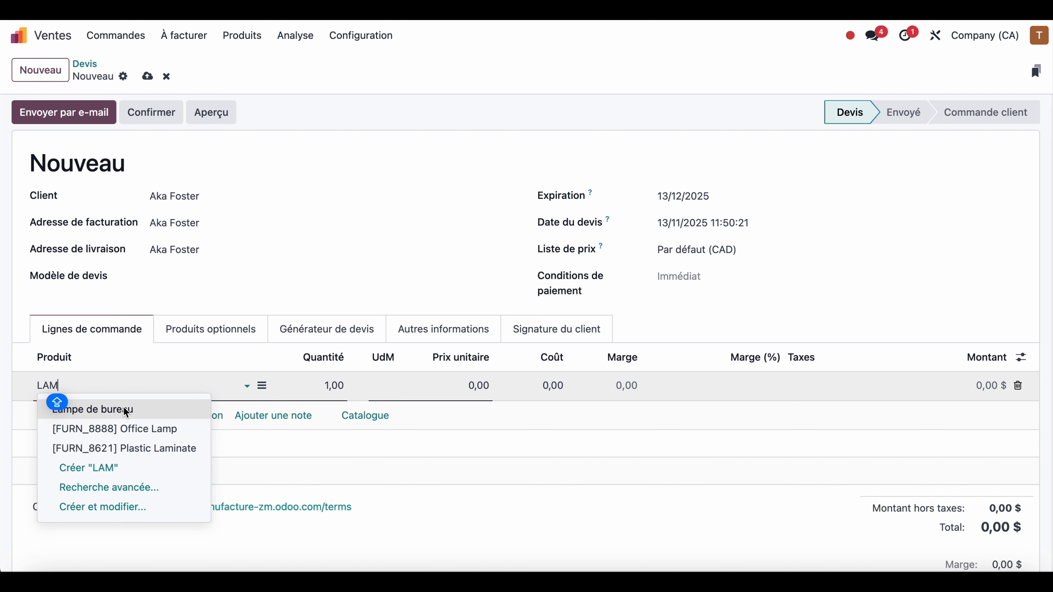
pyautogui.click(125, 413)
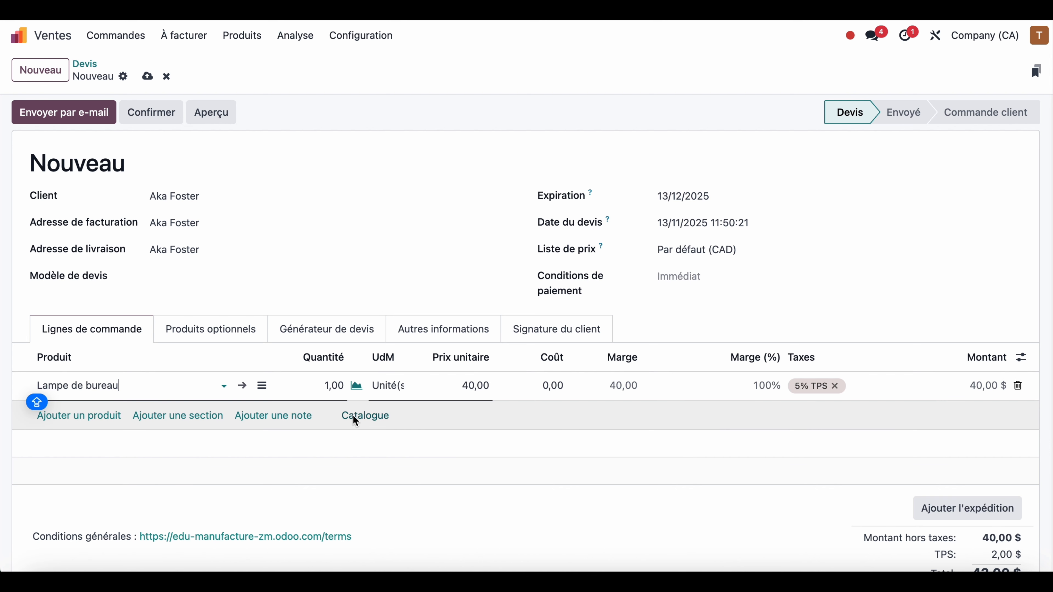
pyautogui.click(150, 113)
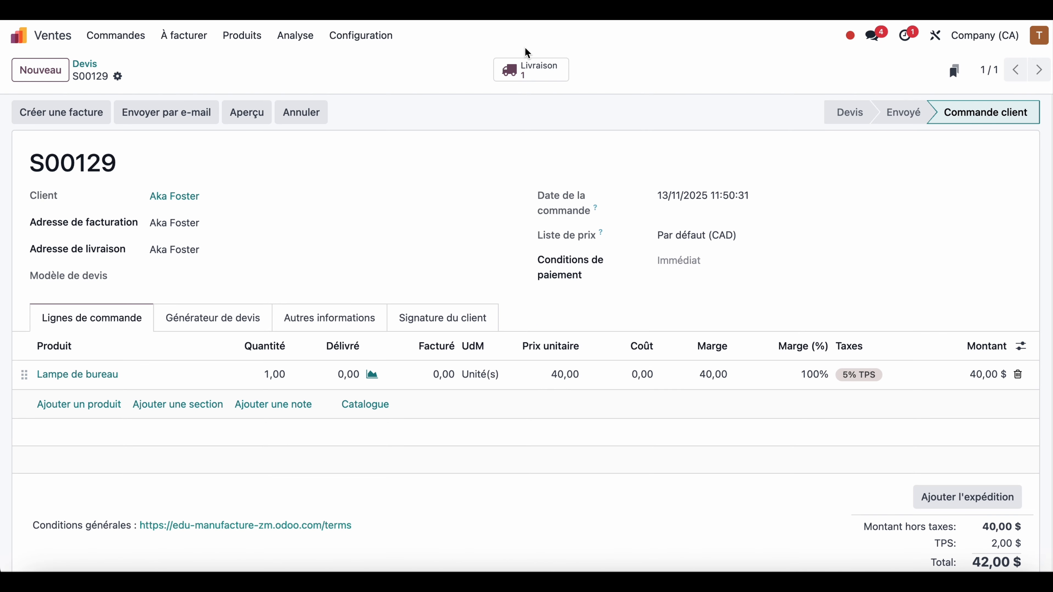
# Step: Open the sales order's picking transfer from CA Co/Stock to CA Co/Sortie, check its PICK reference and validate it
pyautogui.click(524, 68)
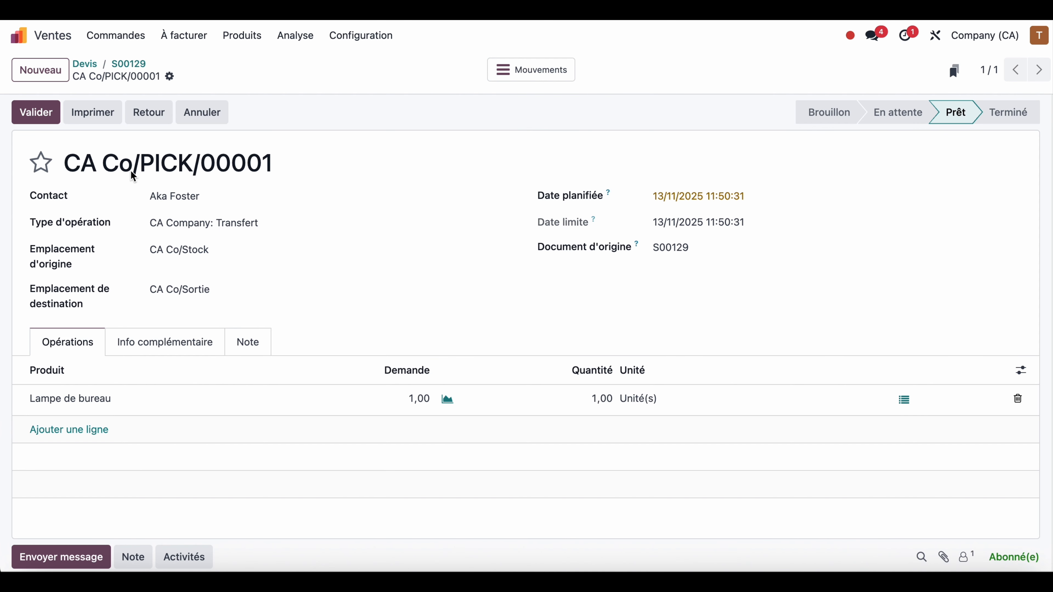
pyautogui.moveTo(69, 172); pyautogui.dragTo(279, 173)
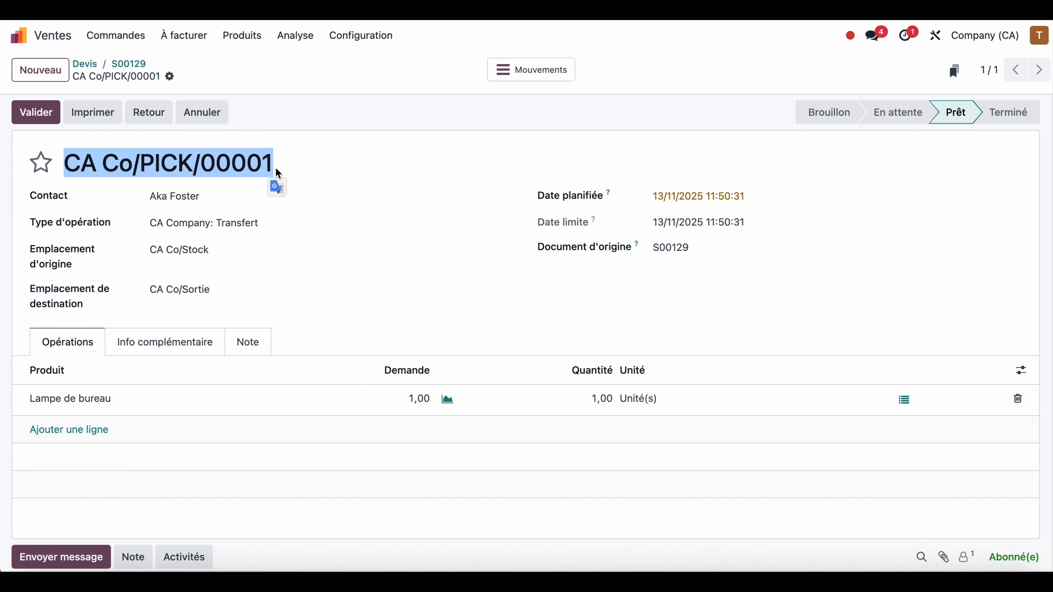
pyautogui.click(257, 275)
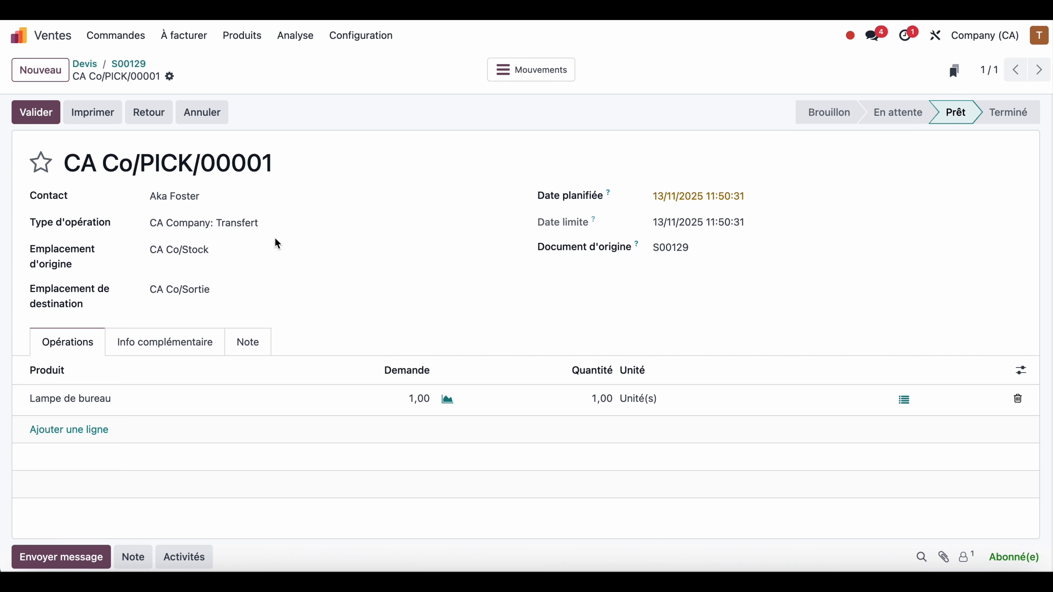
pyautogui.doubleClick(160, 170)
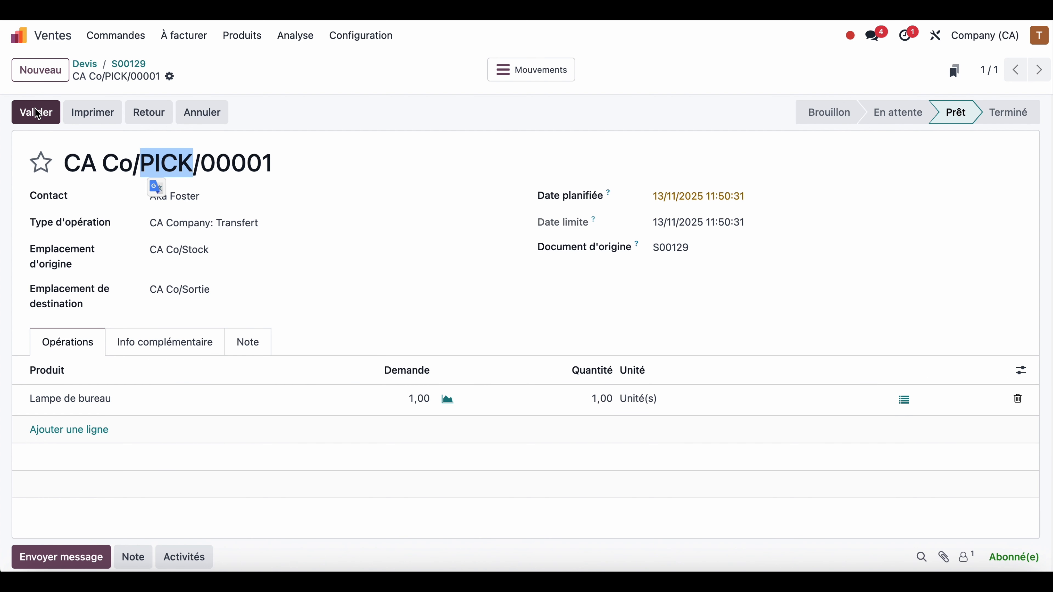
pyautogui.click(38, 116)
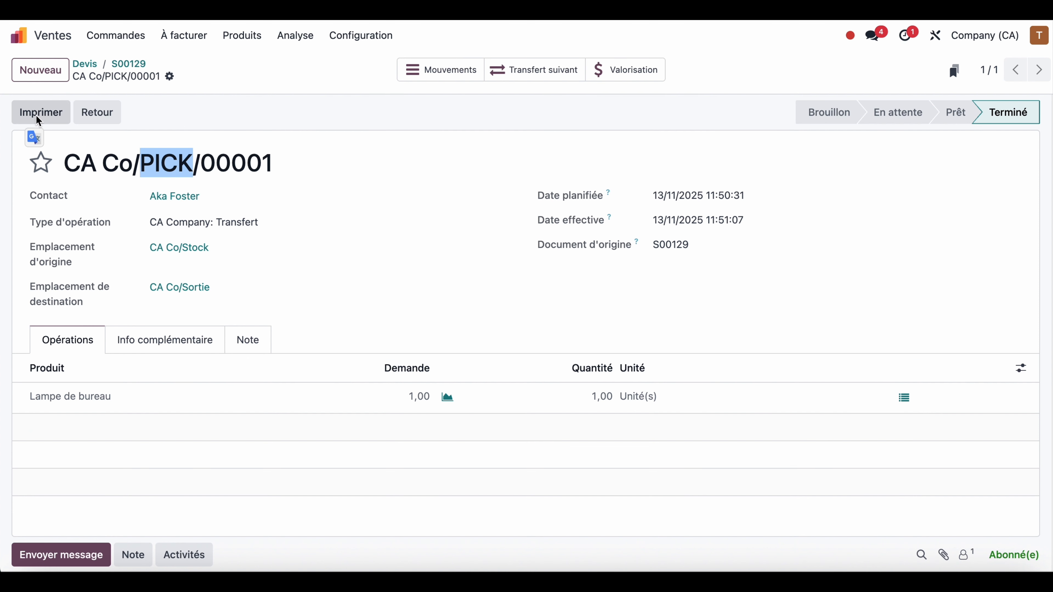
# Step: Open the order's second transfer, from CA Co/Sortie to the customer, validate it and return to the order's transfer list
pyautogui.click(129, 64)
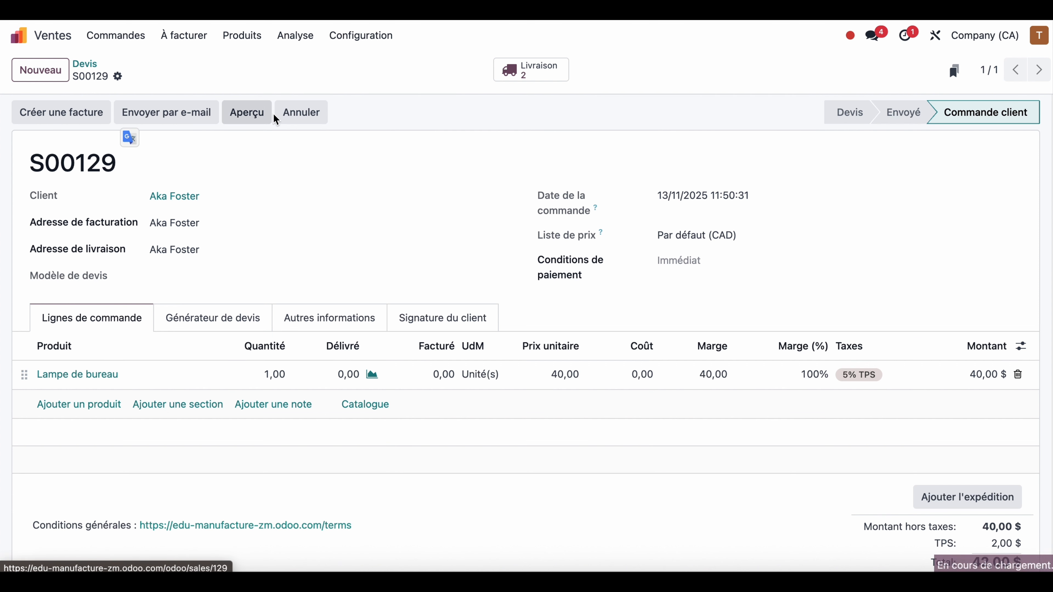
pyautogui.click(534, 79)
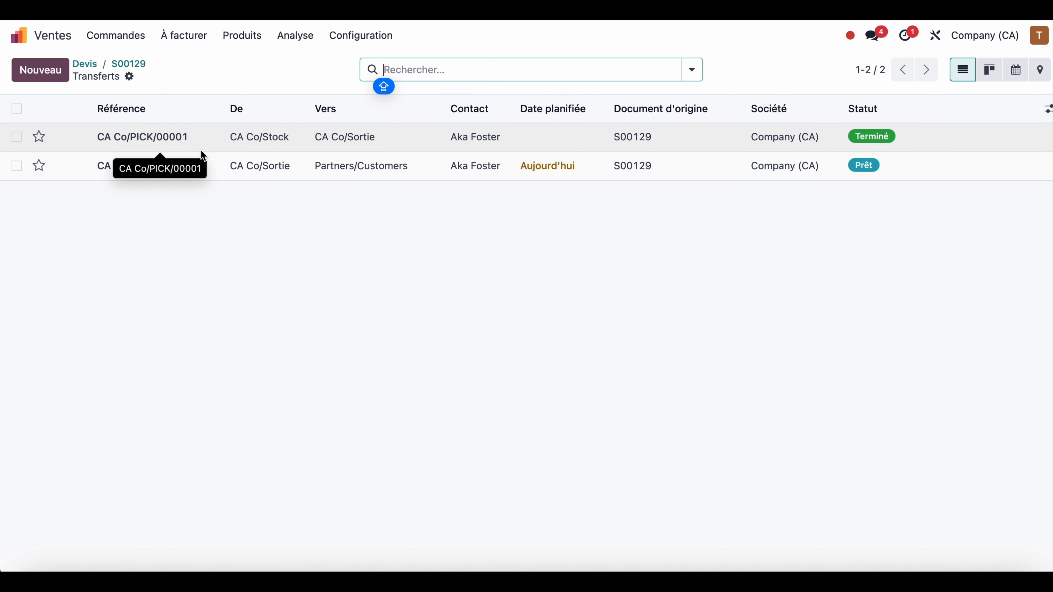
pyautogui.click(214, 166)
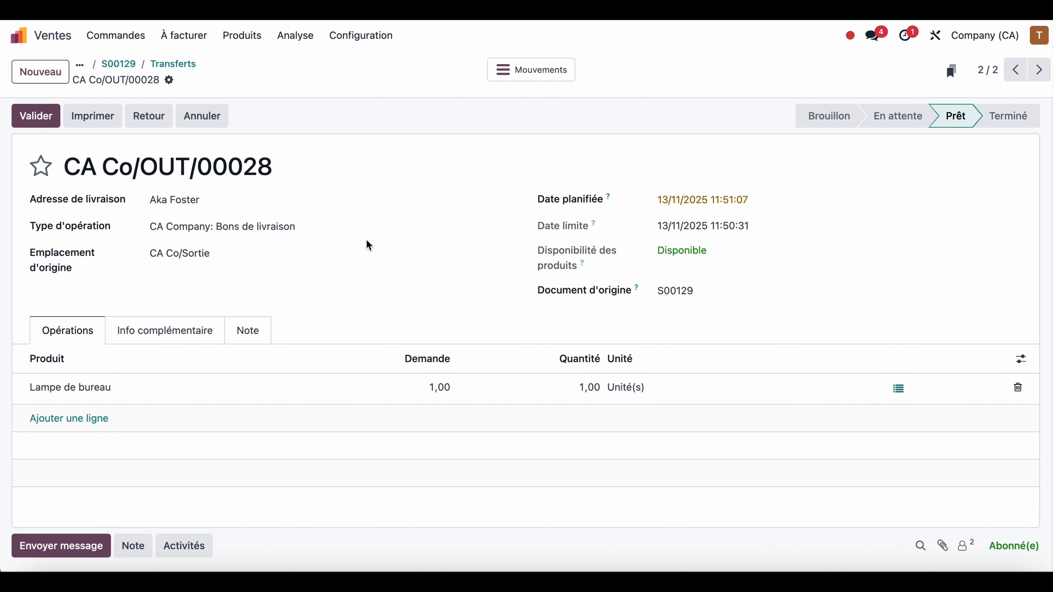
pyautogui.click(34, 121)
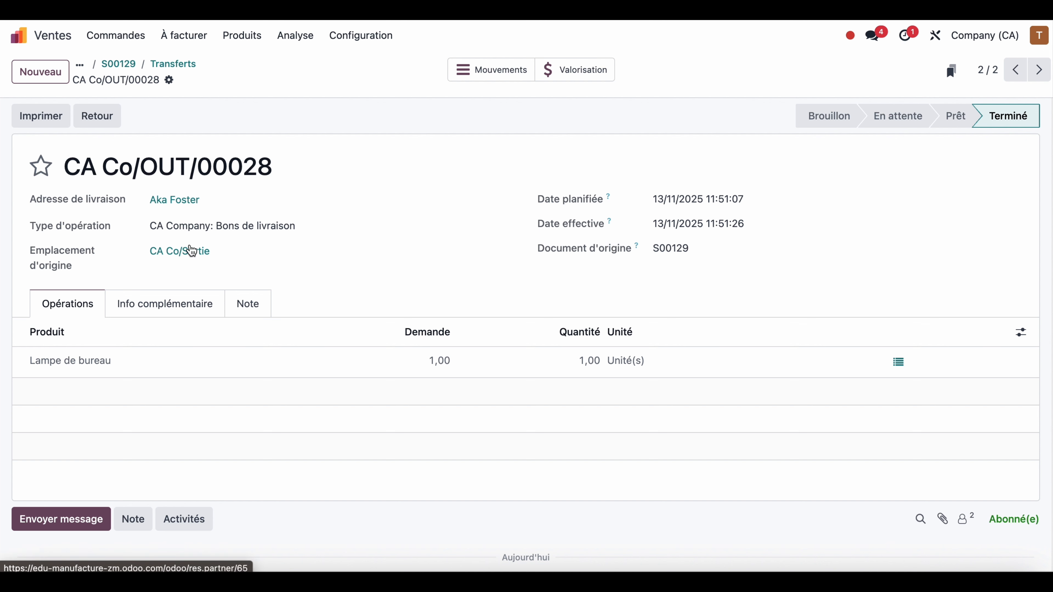
pyautogui.moveTo(139, 168); pyautogui.dragTo(199, 175)
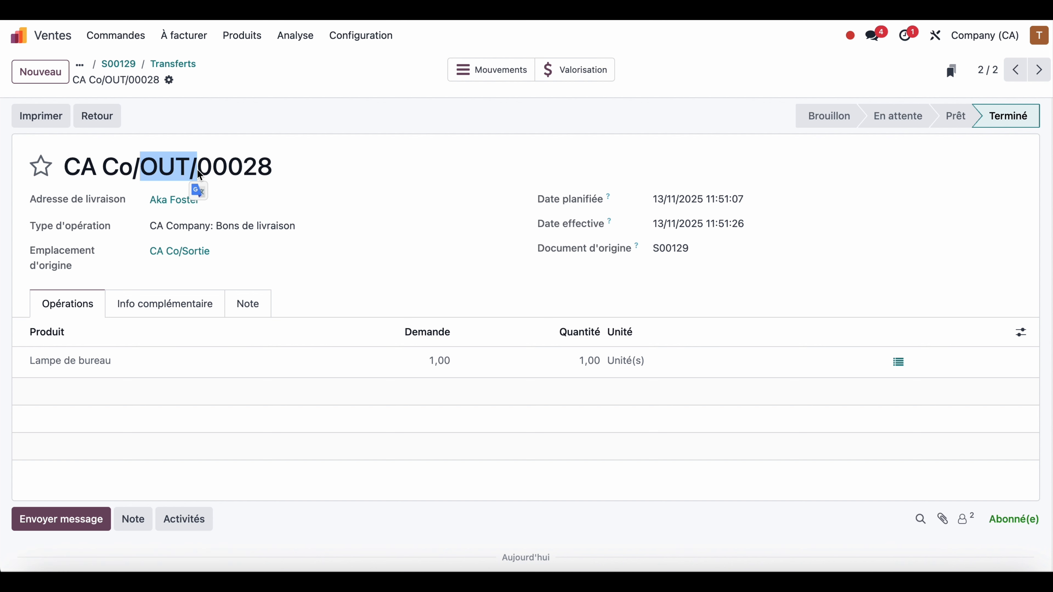
pyautogui.click(193, 67)
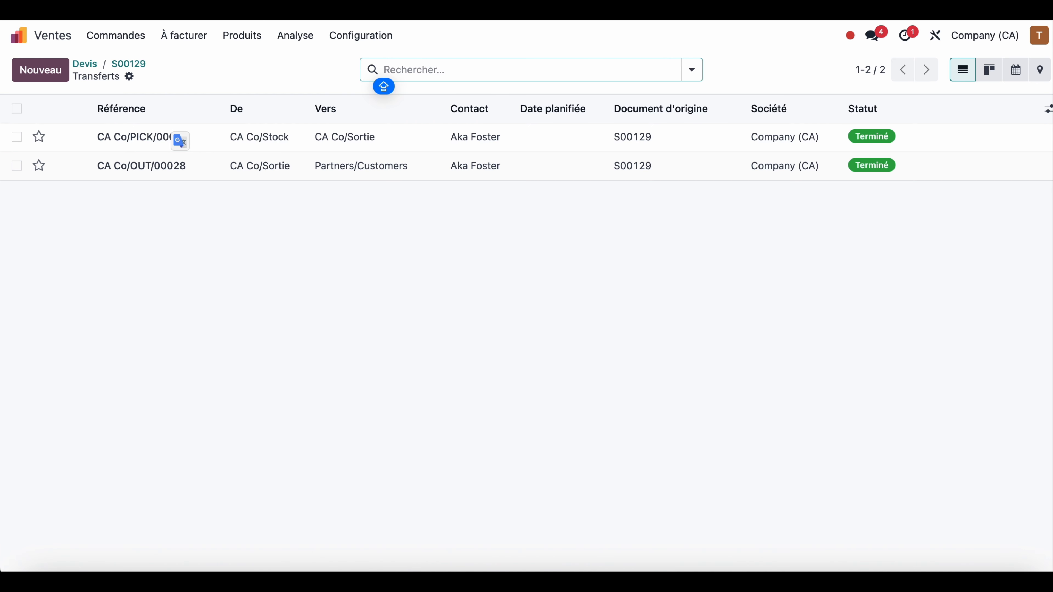
# Step: In the Inventaire app, set the CA Company warehouse's shipments to "Choisir, emballer, puis livrer (3 étapes)" and save the warehouse
pyautogui.click(356, 37)
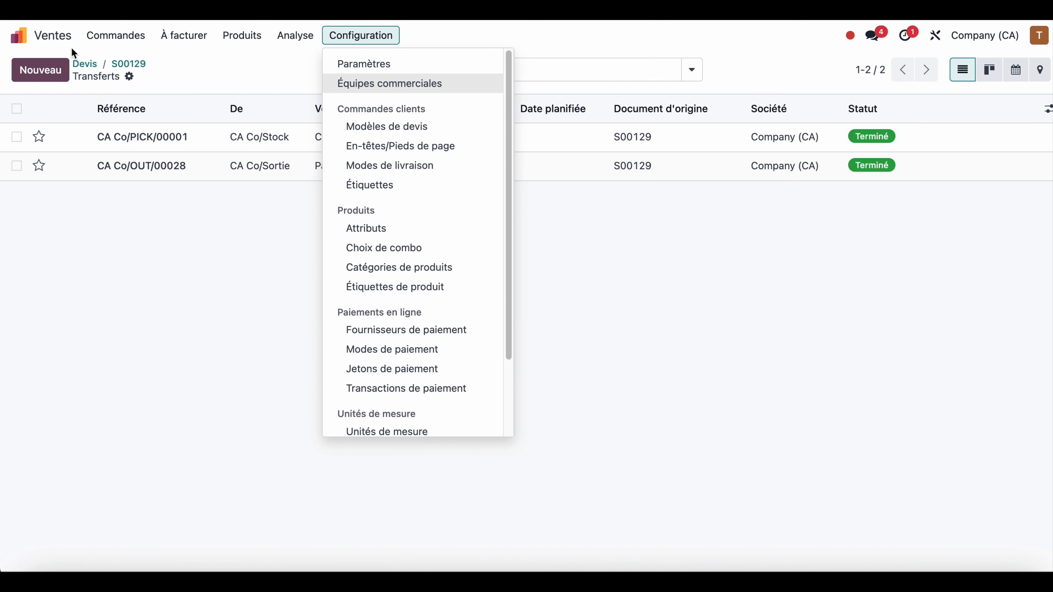
pyautogui.click(19, 35)
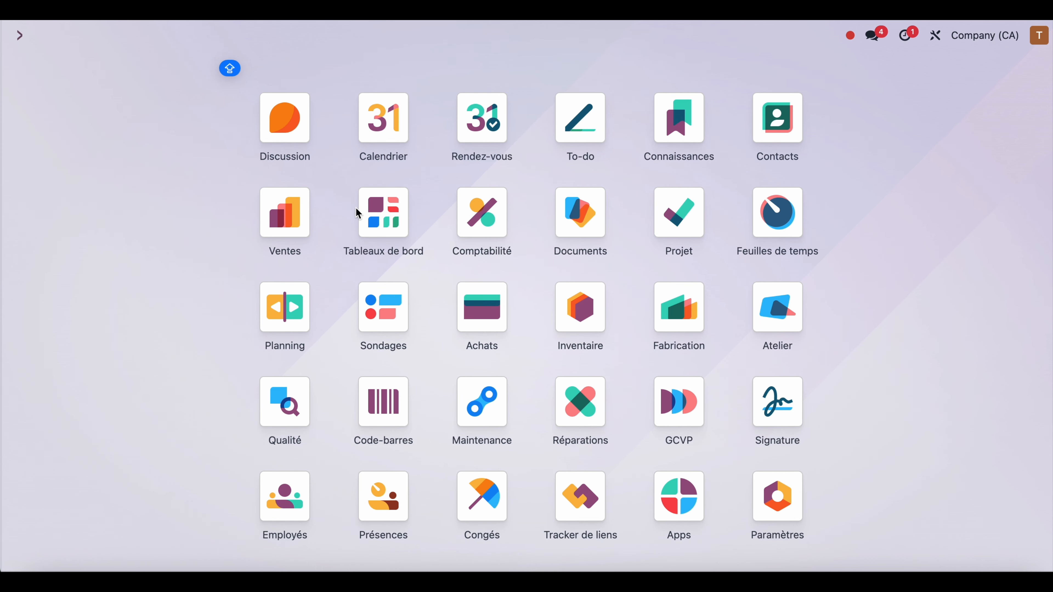
pyautogui.click(584, 321)
pyautogui.click(397, 36)
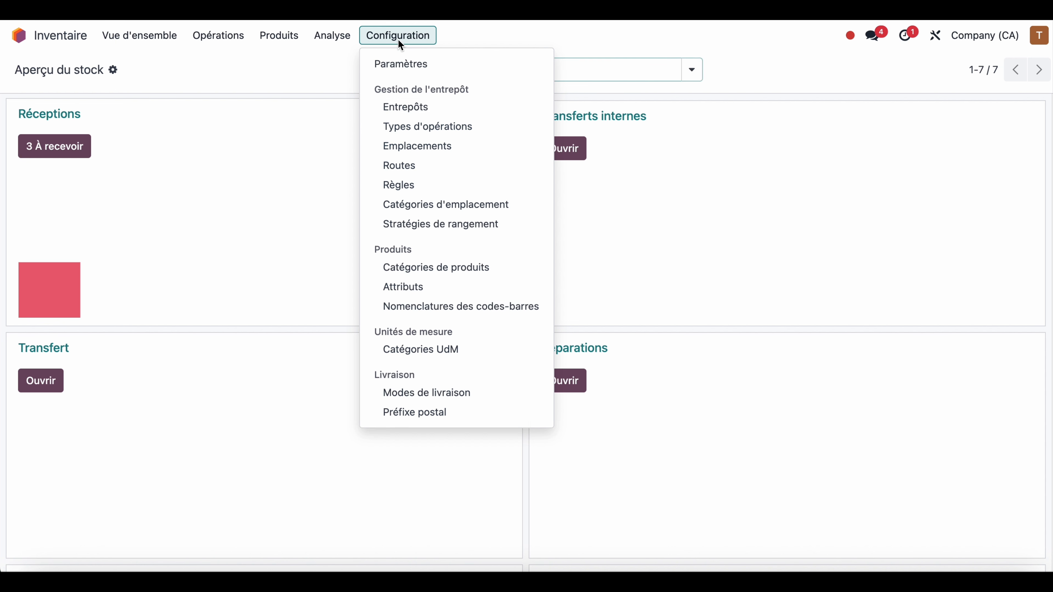
pyautogui.click(409, 110)
pyautogui.click(199, 137)
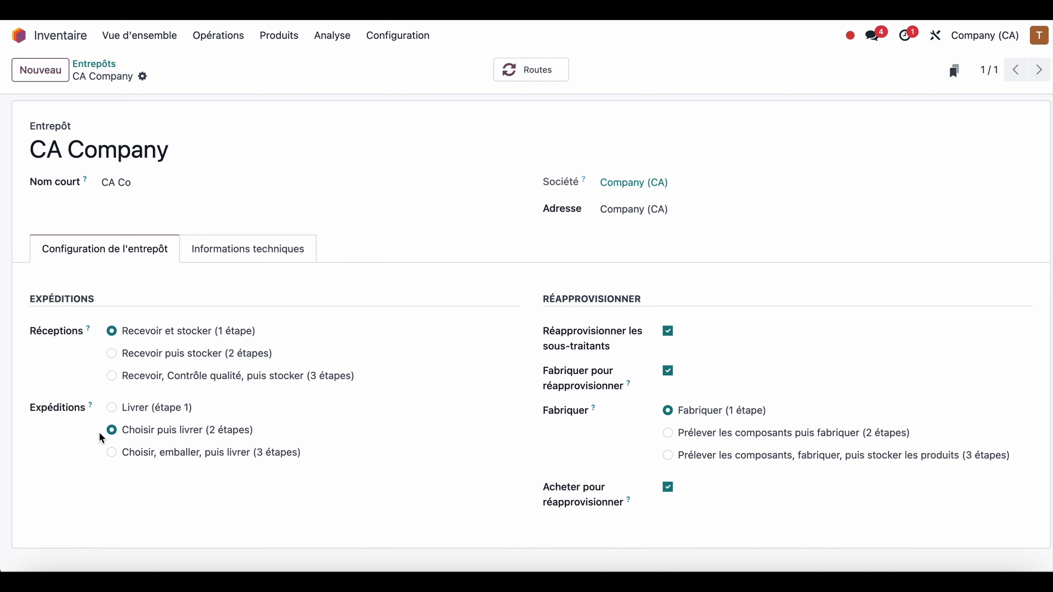
pyautogui.click(136, 453)
pyautogui.click(168, 77)
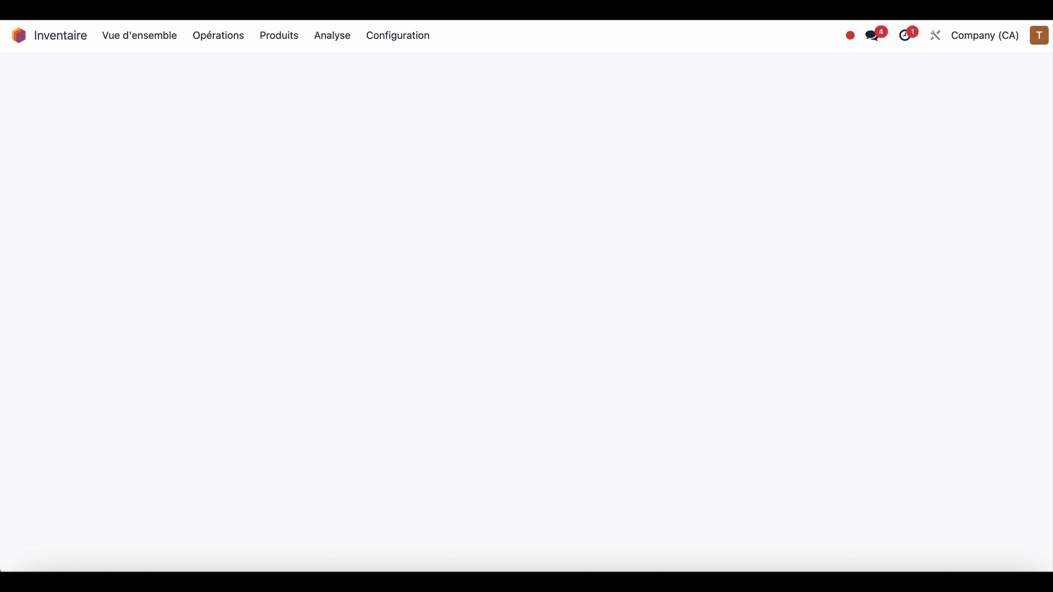
# Step: Switch to the Ventes app and create another quotation with an existing contact as the customer
pyautogui.click(290, 10)
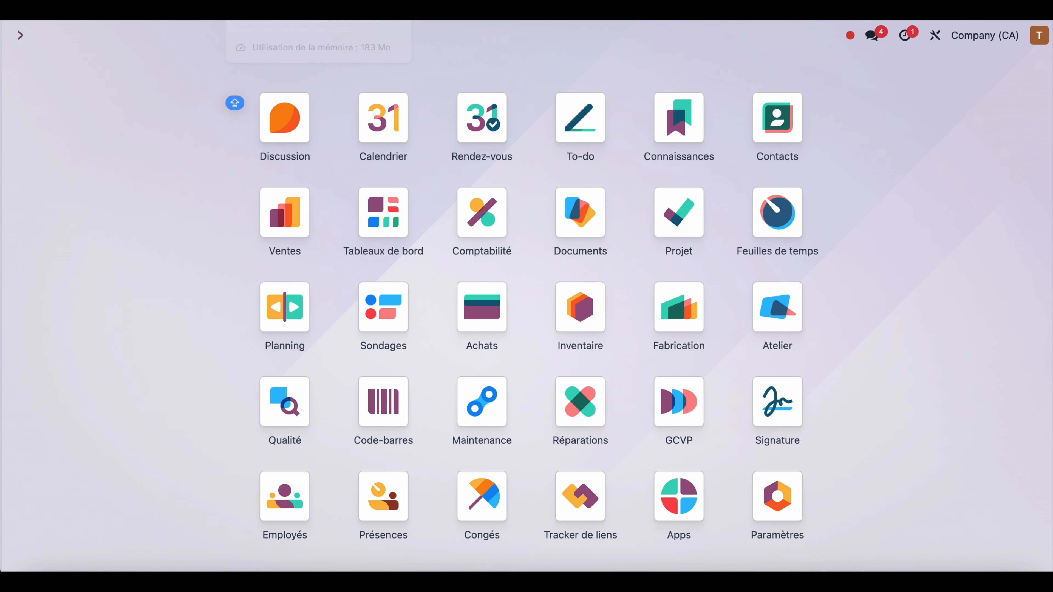
pyautogui.click(319, 200)
pyautogui.click(54, 79)
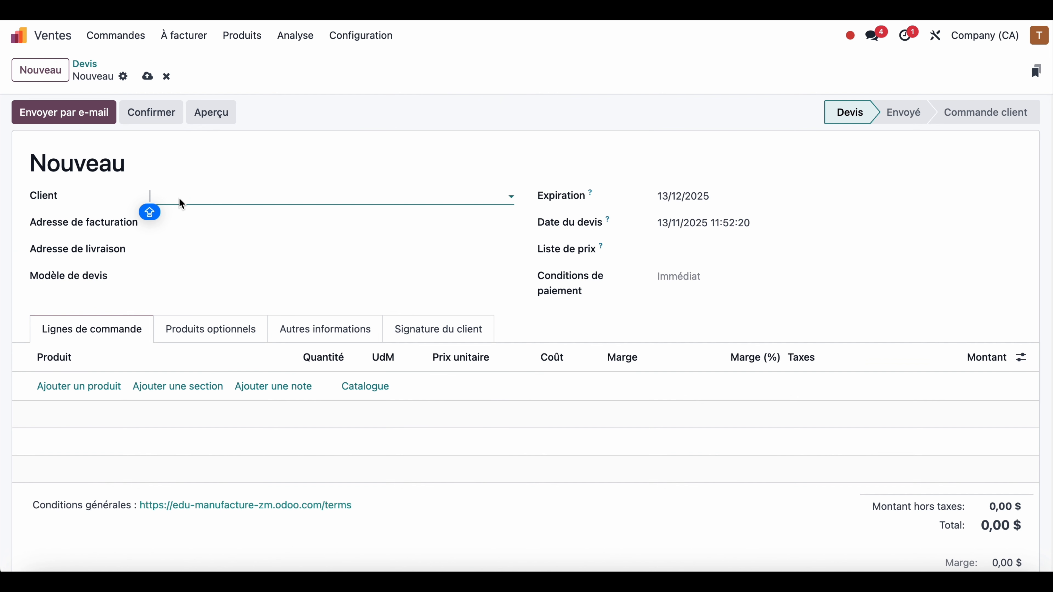
pyautogui.click(179, 200)
pyautogui.click(194, 281)
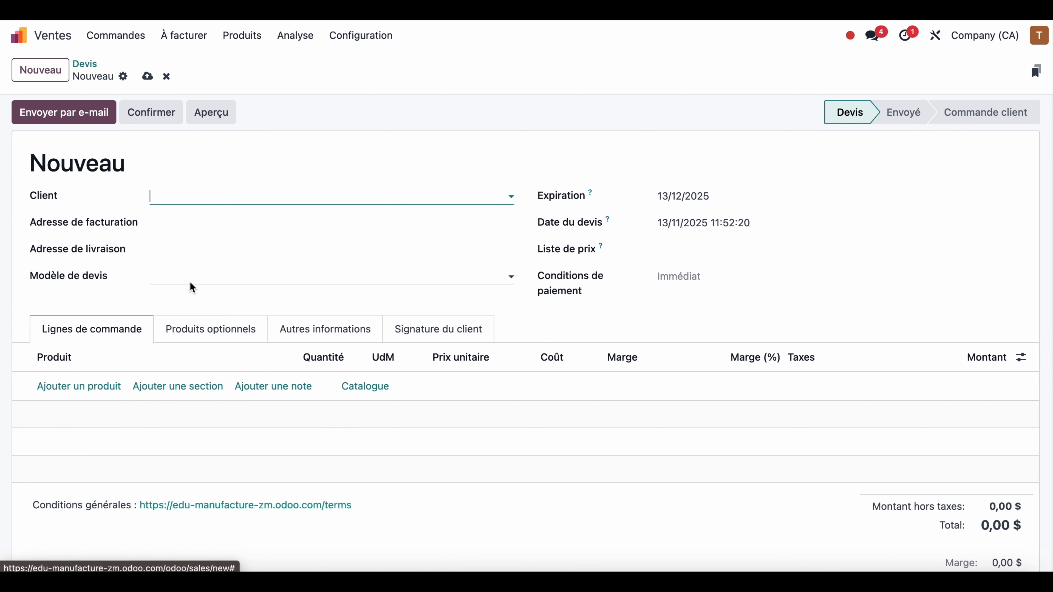
# Step: Add one Lampe de bureau to the new quotation and confirm it as a sales order
pyautogui.click(85, 387)
pyautogui.write('LA')
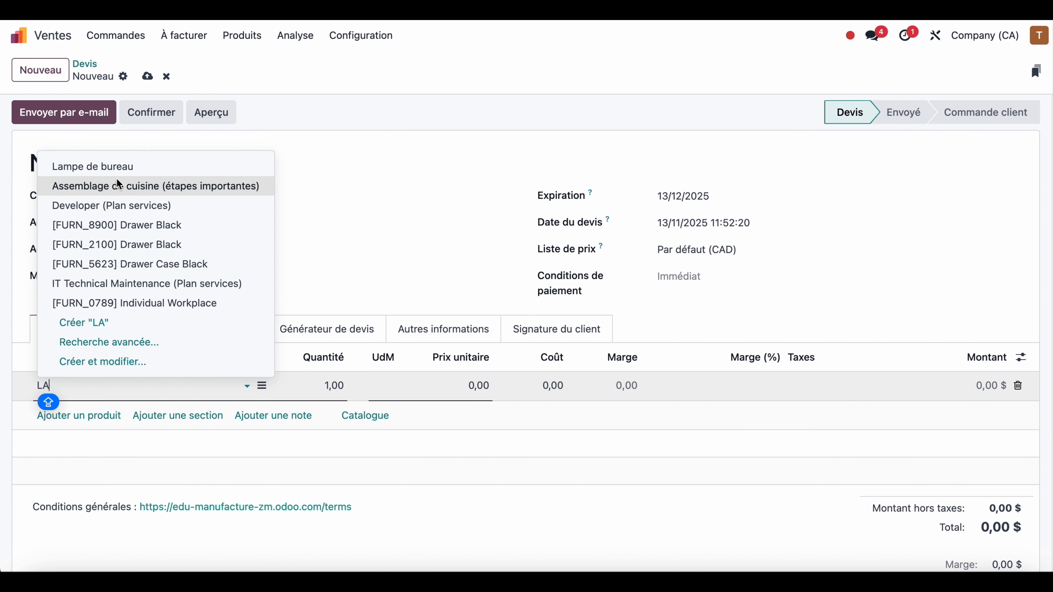
pyautogui.click(96, 167)
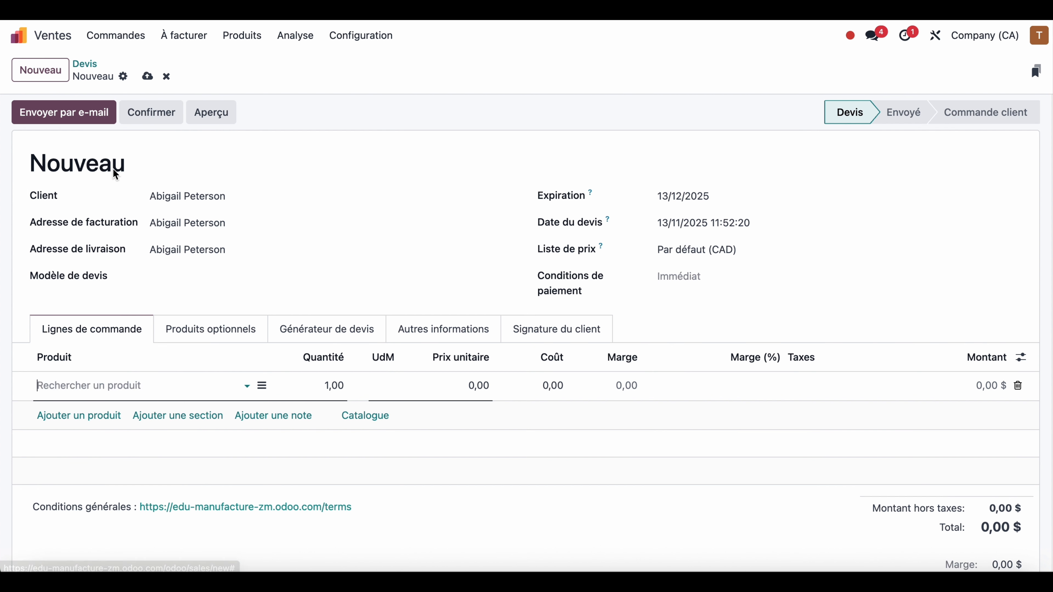
pyautogui.click(165, 122)
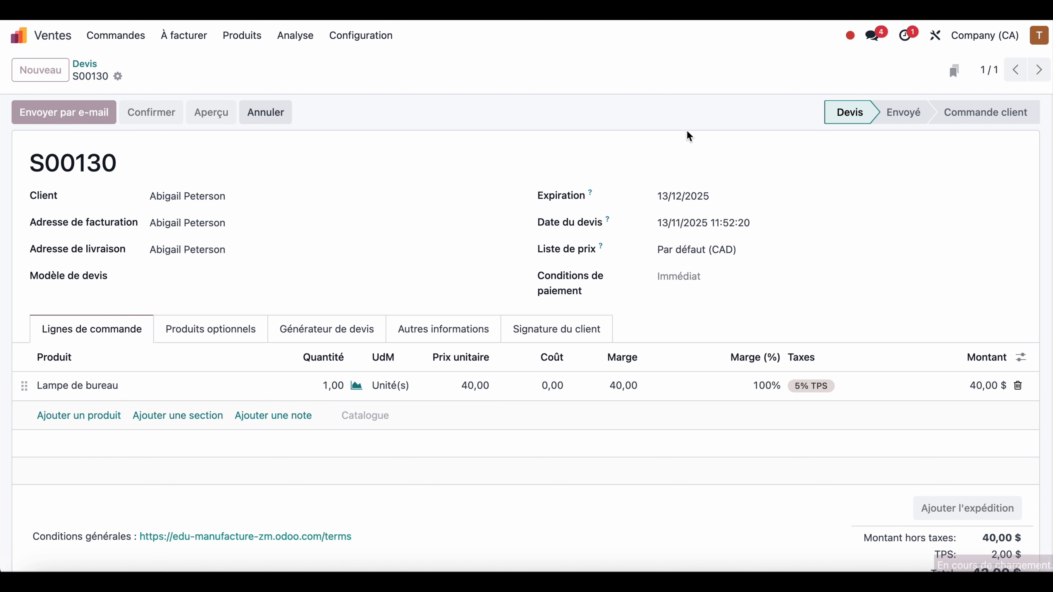
# Step: Validate the sales order's picking transfer from CA Co/Stock to CA Co/Zone de colisage and open the transfer that follows it
pyautogui.click(547, 75)
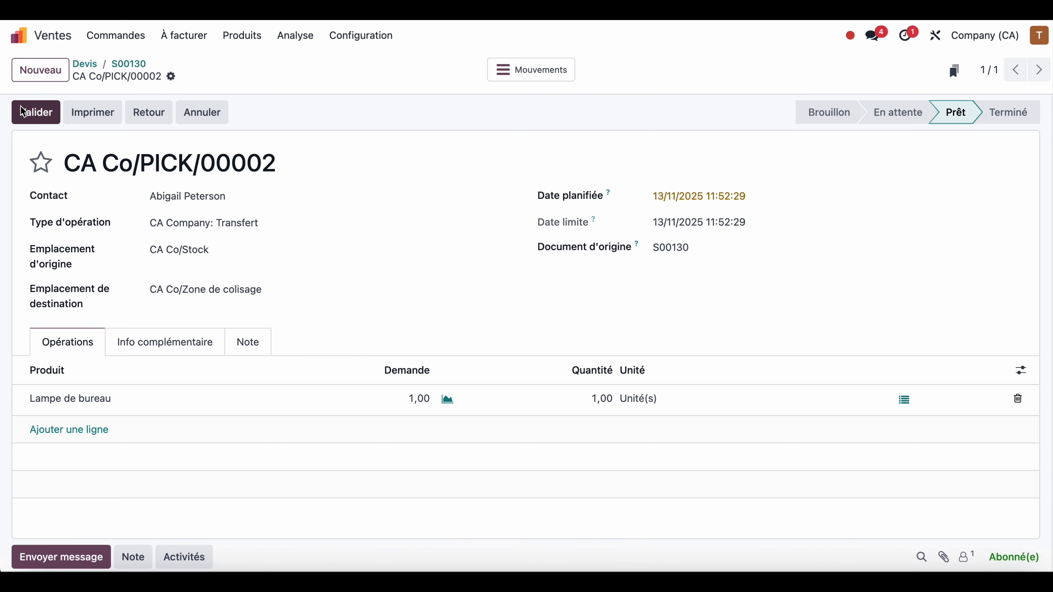
pyautogui.click(31, 116)
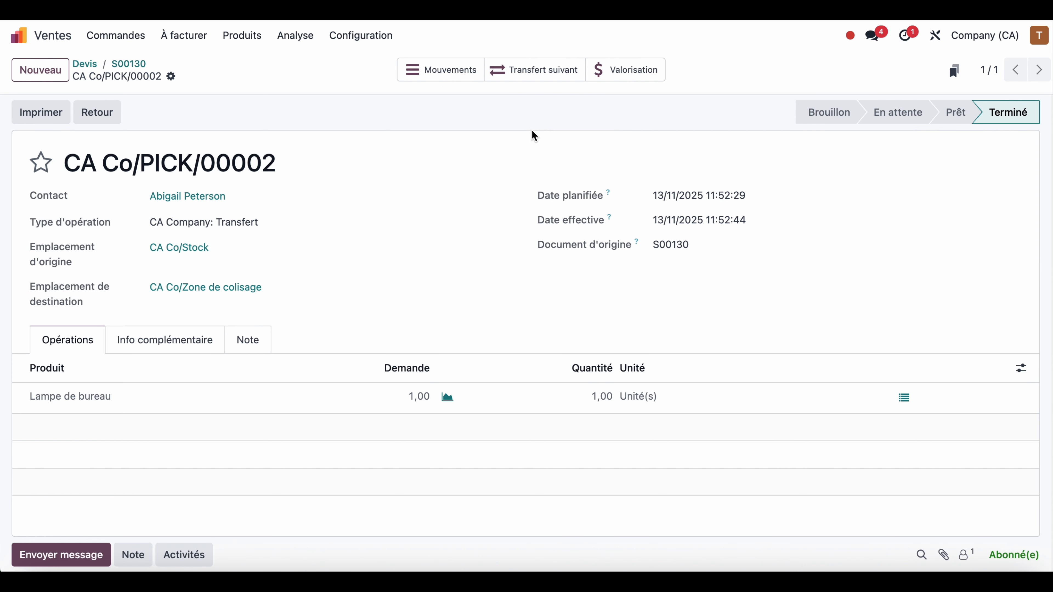
pyautogui.click(552, 77)
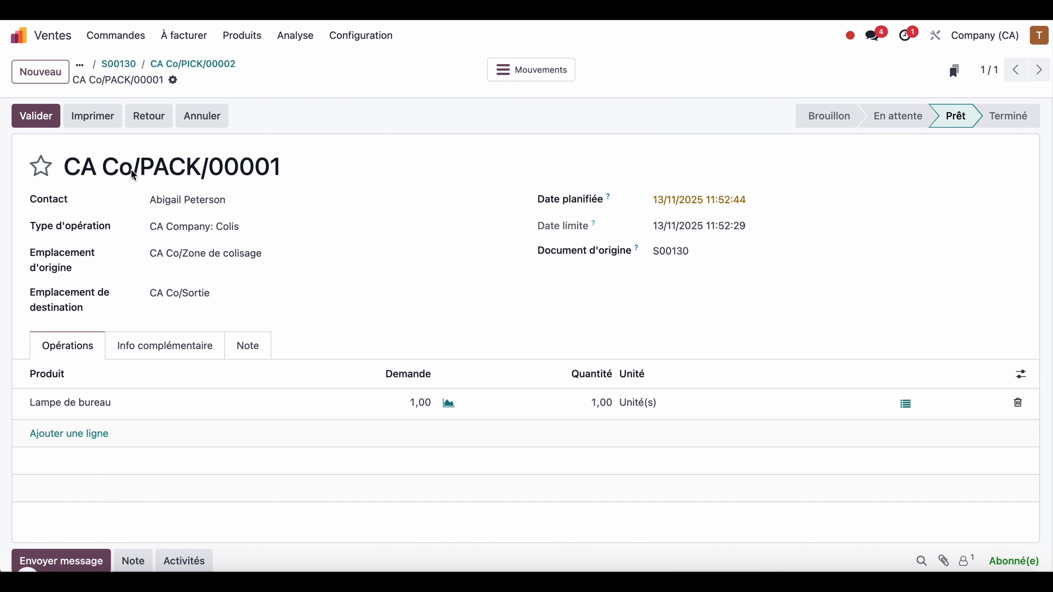
# Step: Highlight PACK in the reference of the transfer from CA Co/Zone de colisage to CA Co/Sortie and validate the transfer
pyautogui.moveTo(133, 174); pyautogui.dragTo(213, 174)
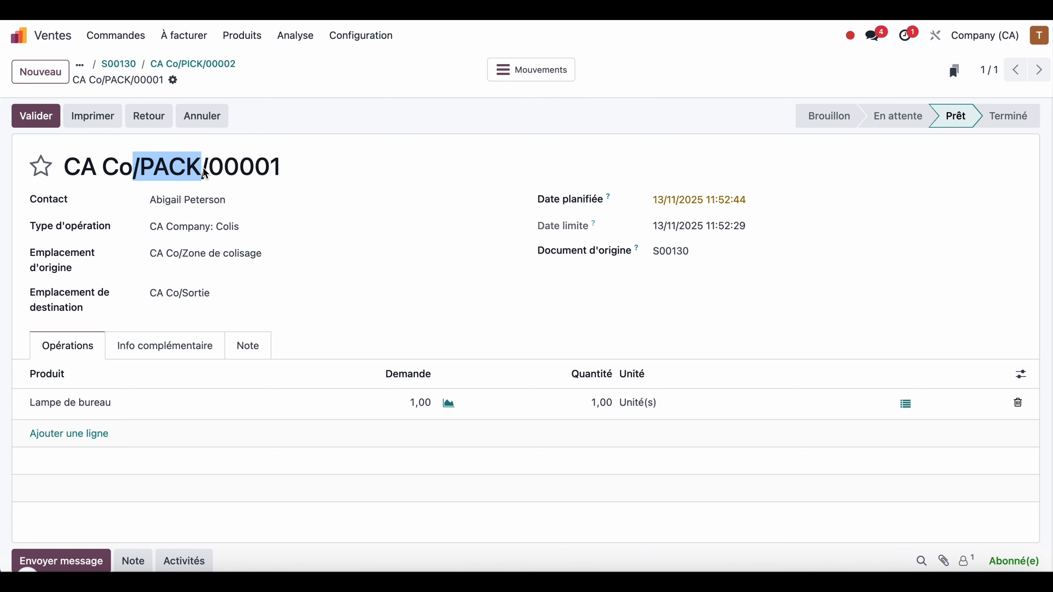
pyautogui.doubleClick(166, 174)
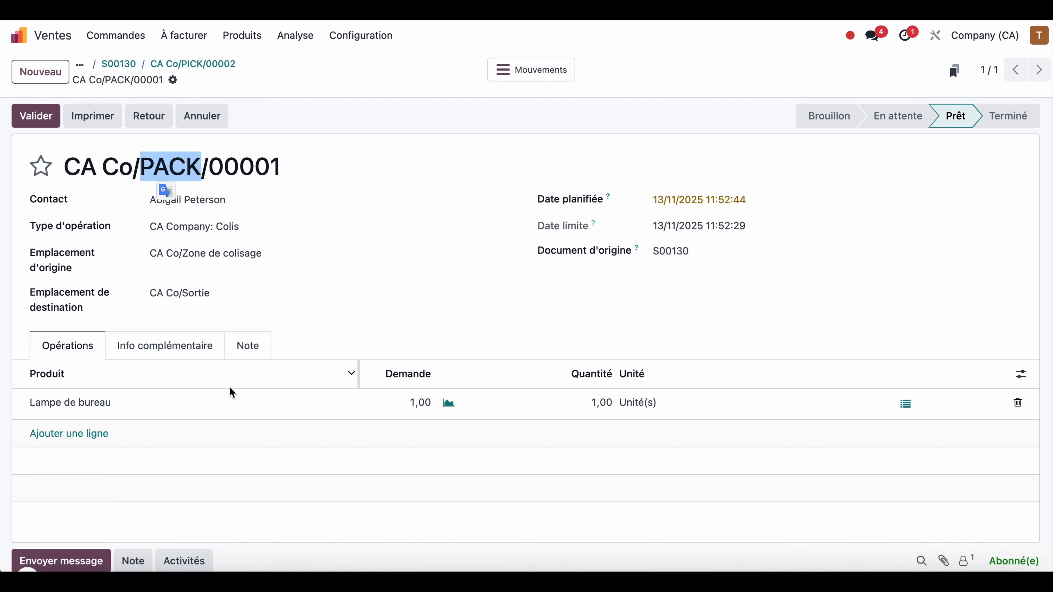
pyautogui.click(33, 123)
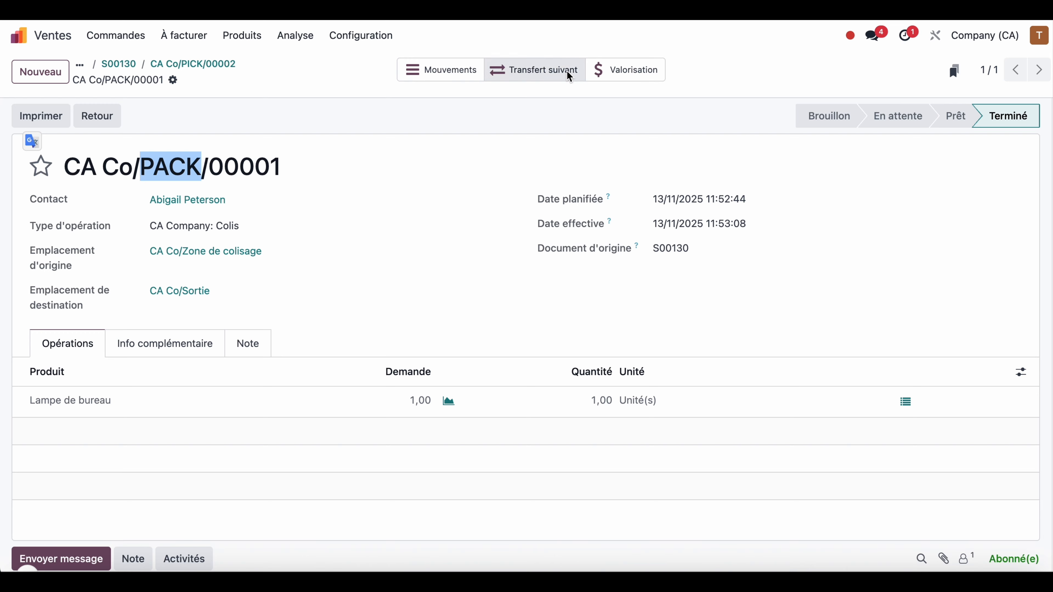
# Step: Open the final delivery transfer from CA Co/Sortie, highlight OUT in its reference, validate it and start returning to the sales order
pyautogui.click(548, 71)
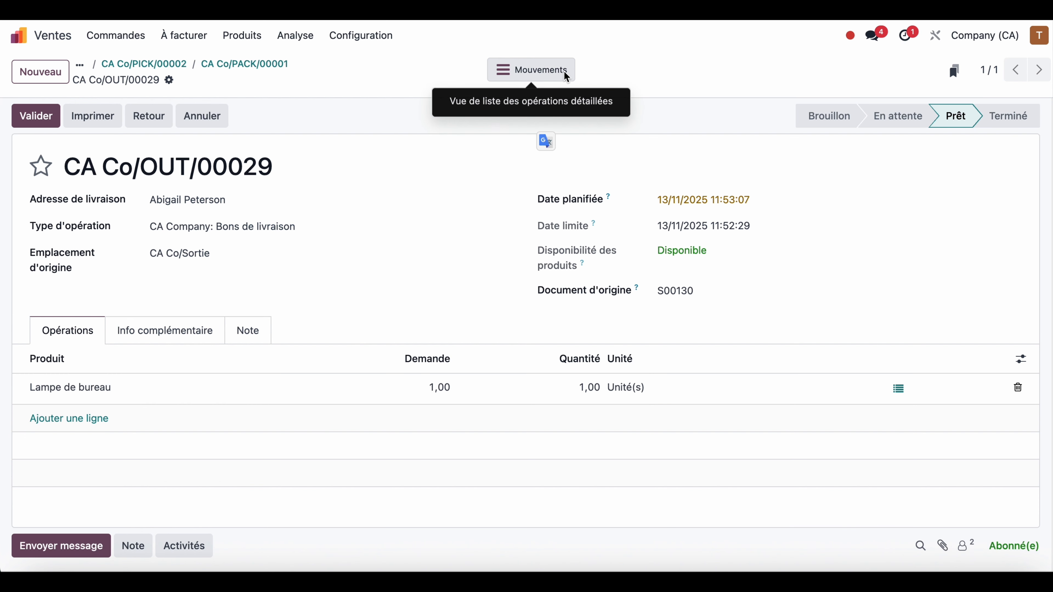
pyautogui.doubleClick(160, 168)
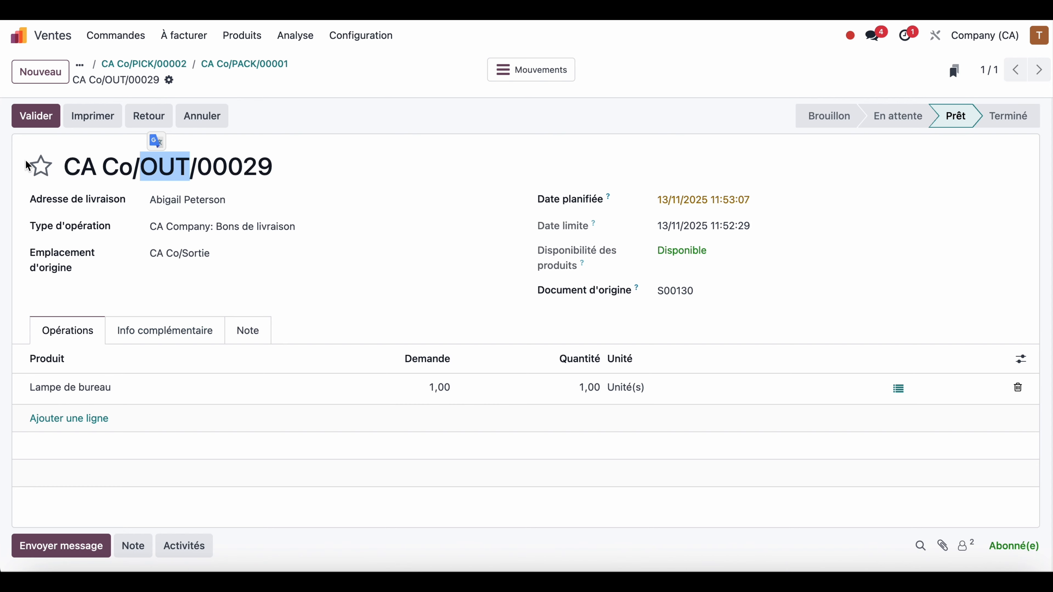
pyautogui.click(39, 116)
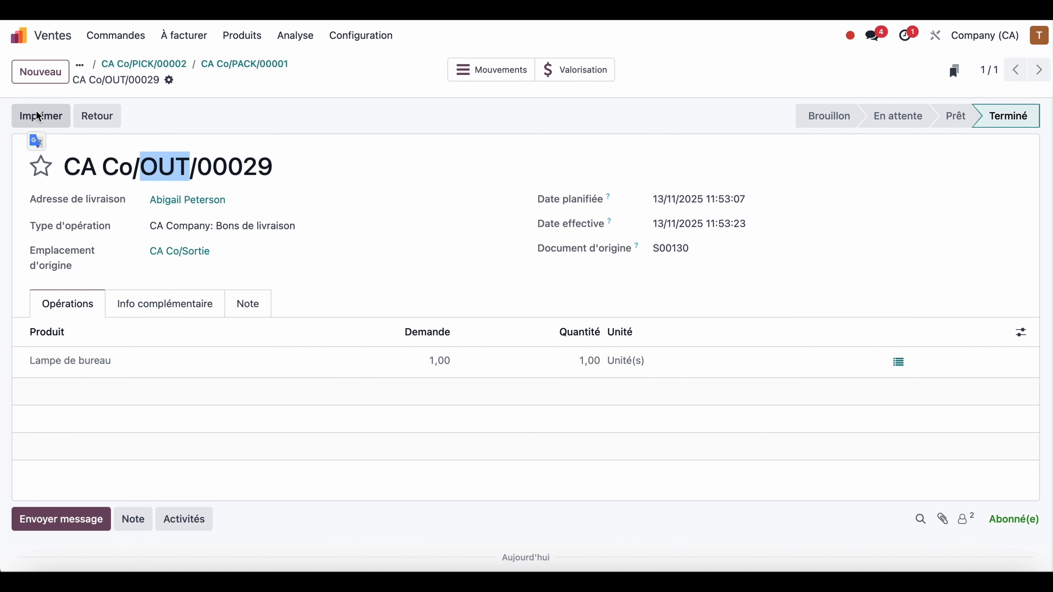
pyautogui.click(80, 69)
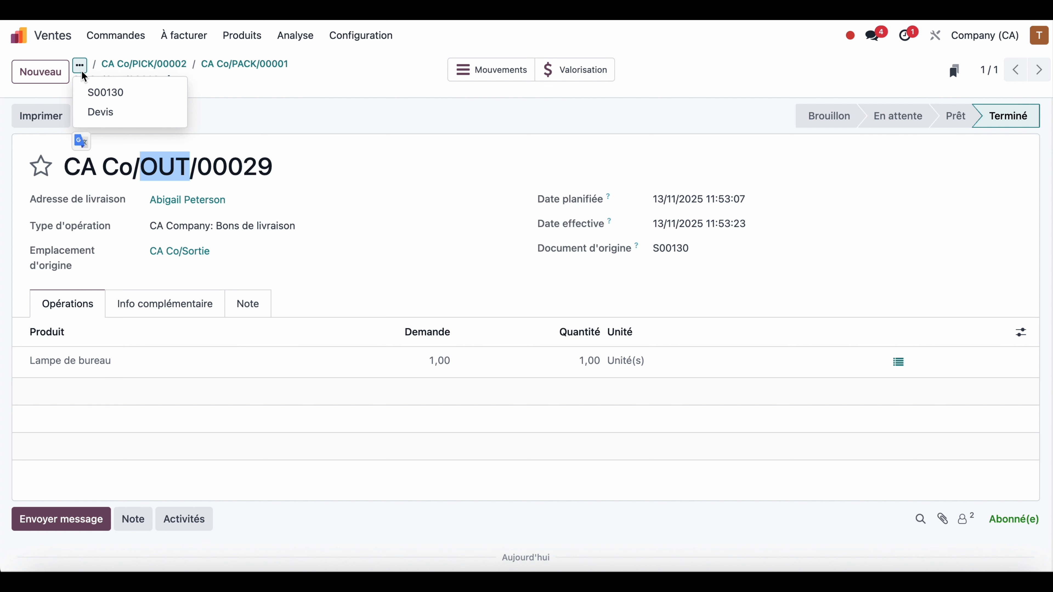